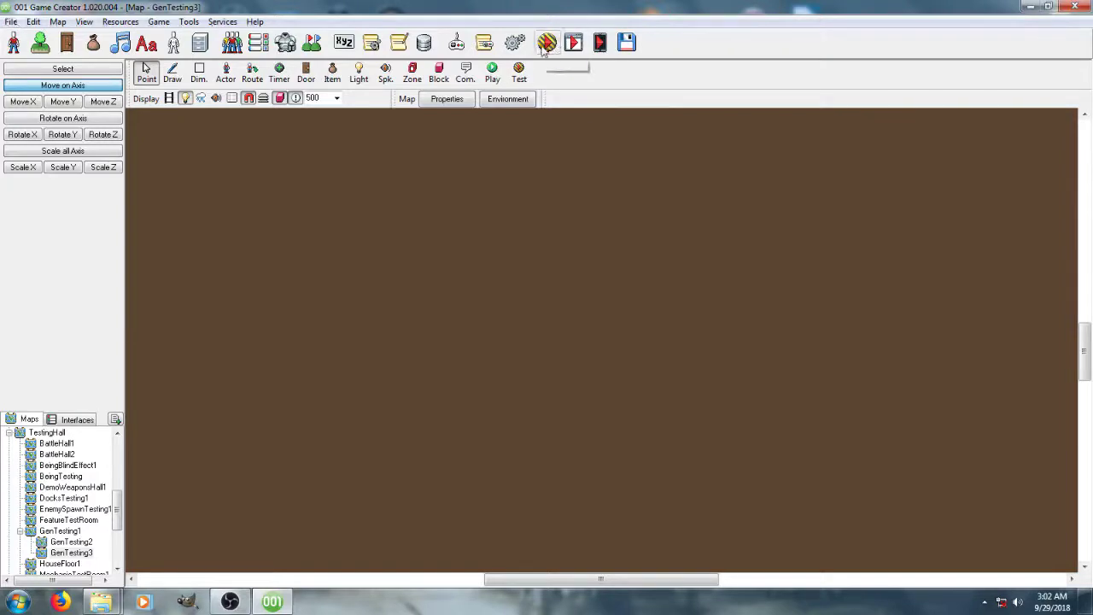
Step: Open the Nova Cooldown 0.1 sub script from the GenTesting3 map's script for the player entering
click(462, 100)
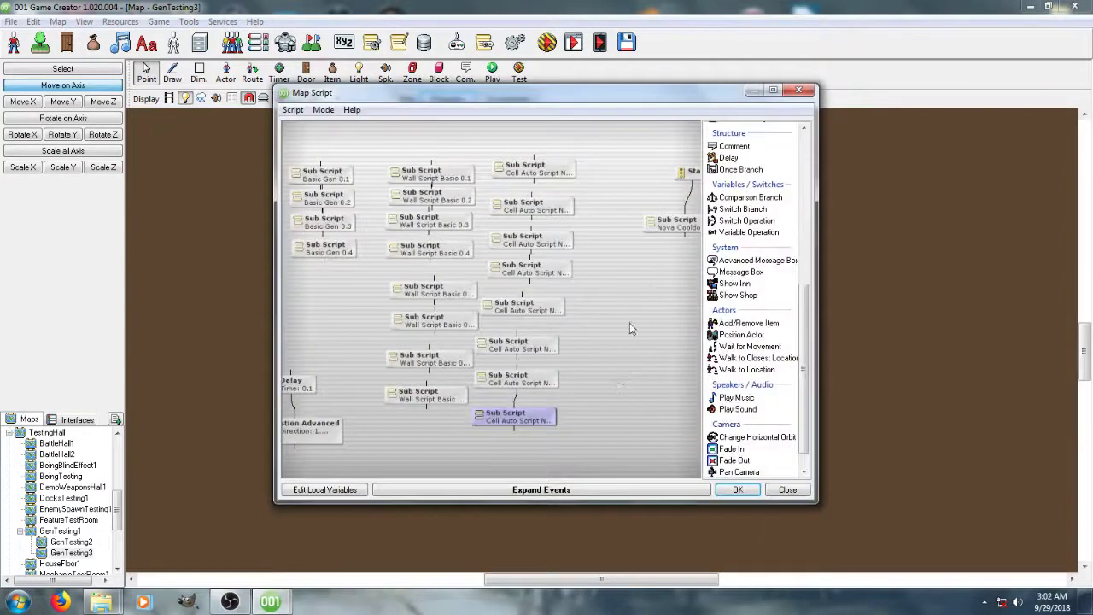
drag(629, 323, 520, 374)
click(558, 281)
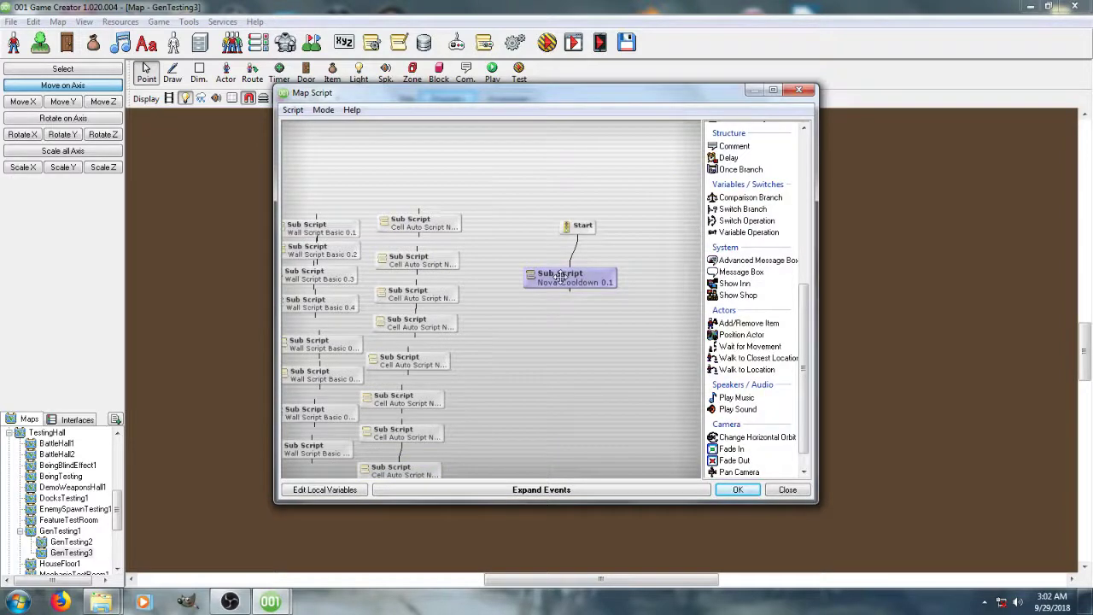
double_click(558, 278)
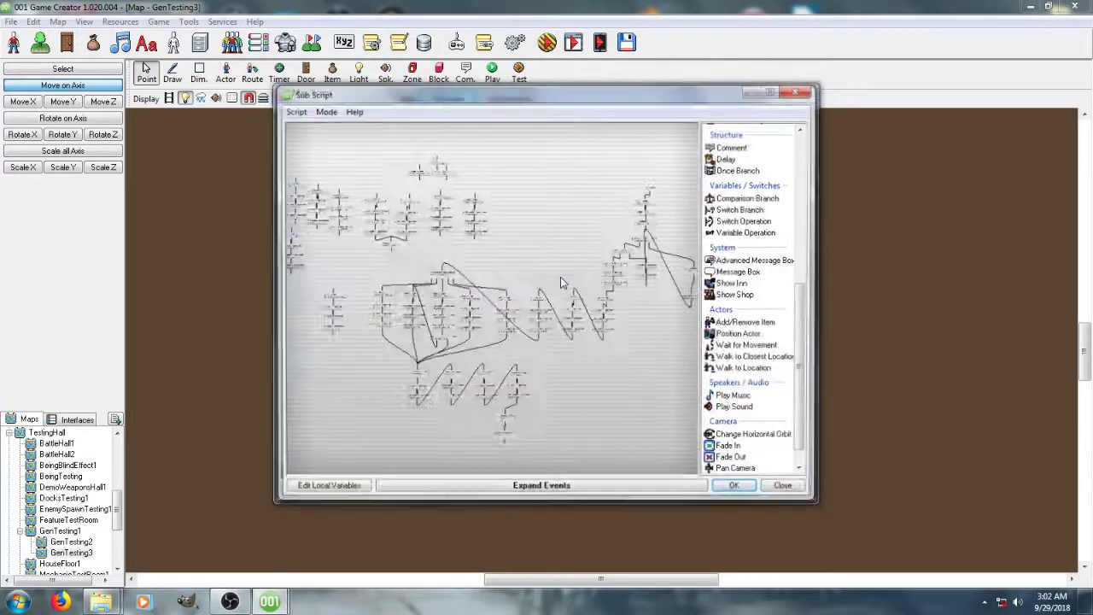
Step: Examine the Nova Cooldown 0.1 node graph, from its starting comments through the spawning sub scripts, building message box and numeric loops
drag(589, 249, 514, 254)
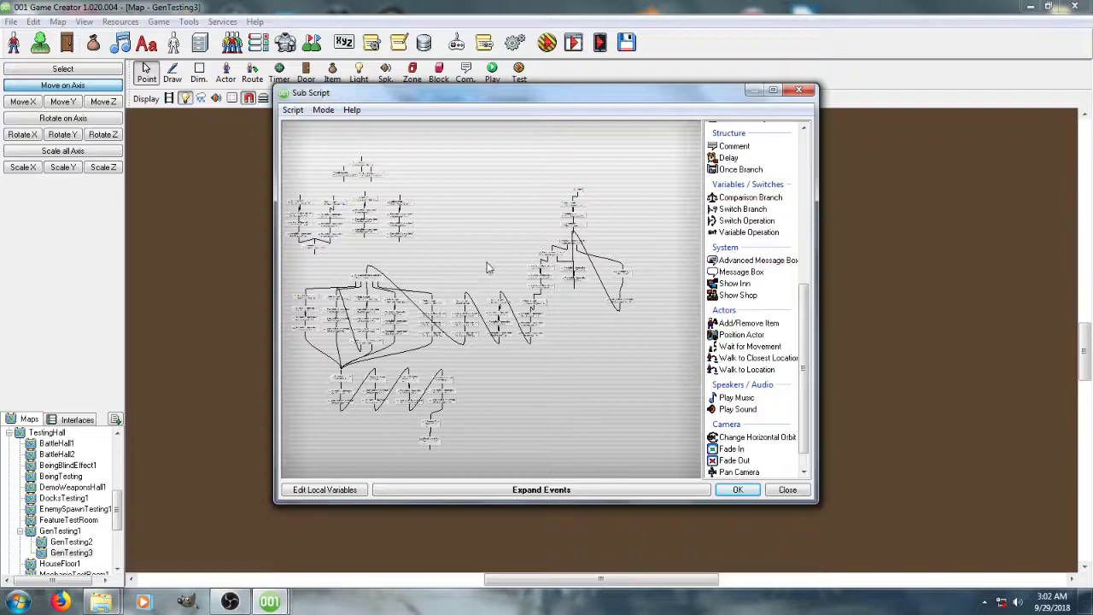
drag(491, 265, 442, 288)
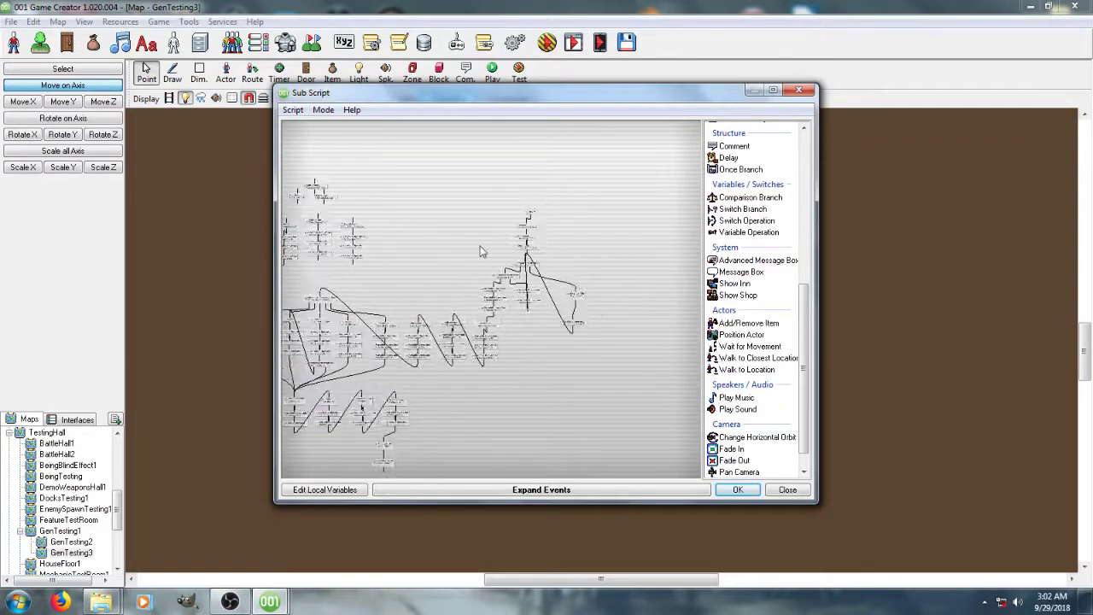
scroll(491, 253, up, 3)
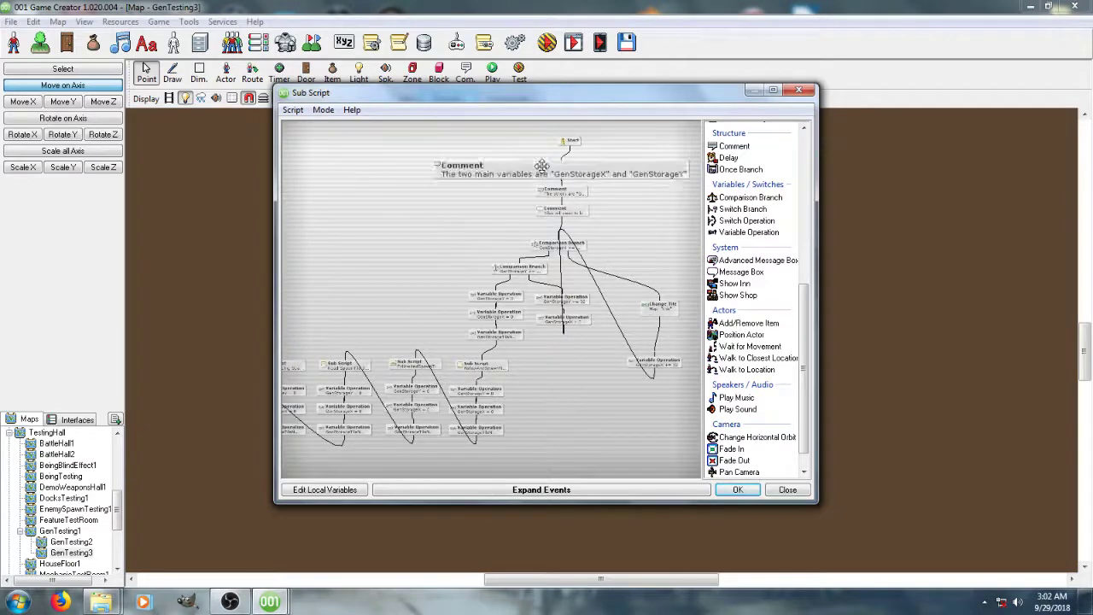
drag(427, 345, 637, 240)
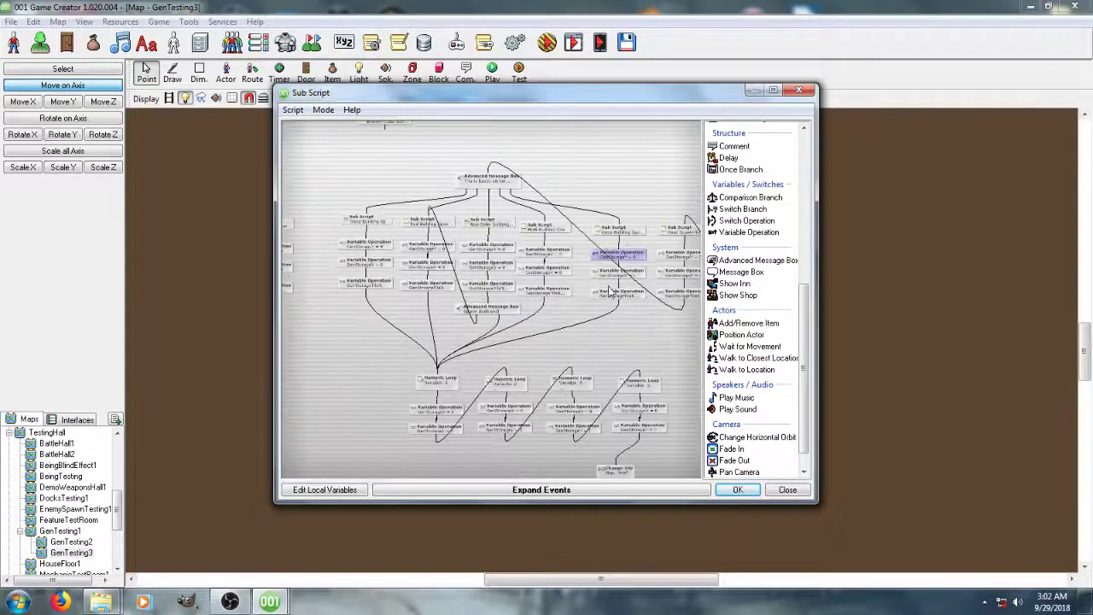
drag(612, 291, 581, 283)
scroll(570, 283, down, 2)
scroll(568, 291, down, 3)
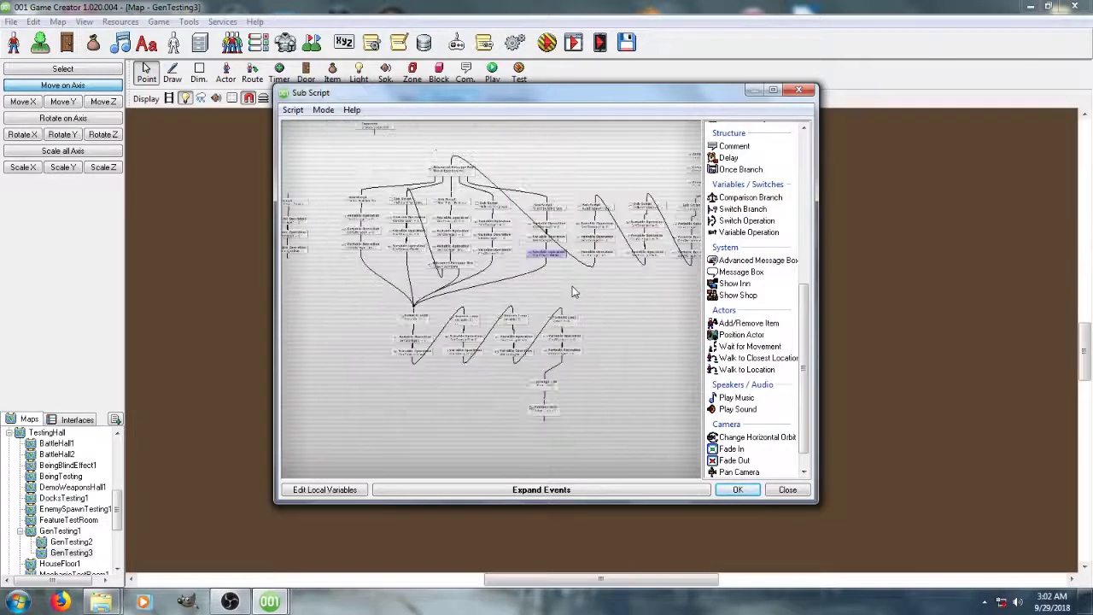
scroll(586, 279, up, 2)
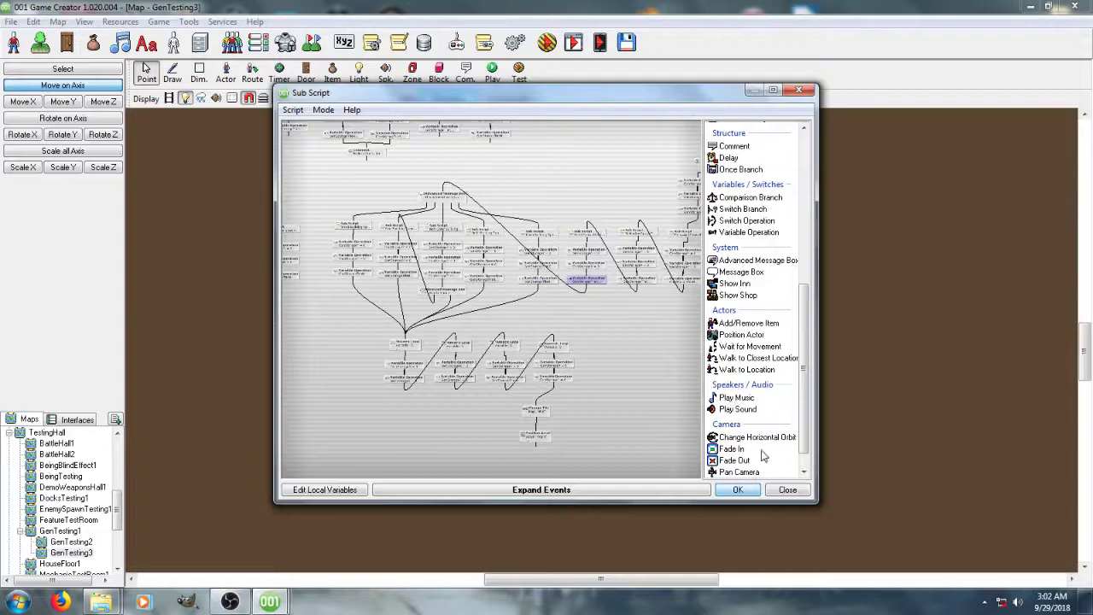
Step: Accept and close the sub script, the map script and the GenTesting3 map properties
click(738, 491)
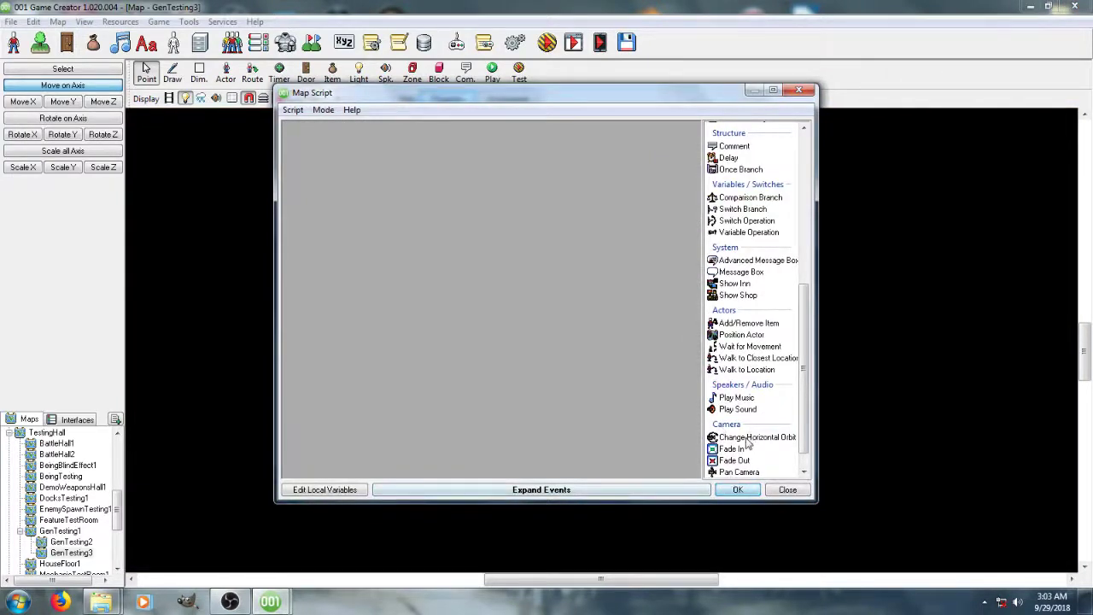
click(737, 490)
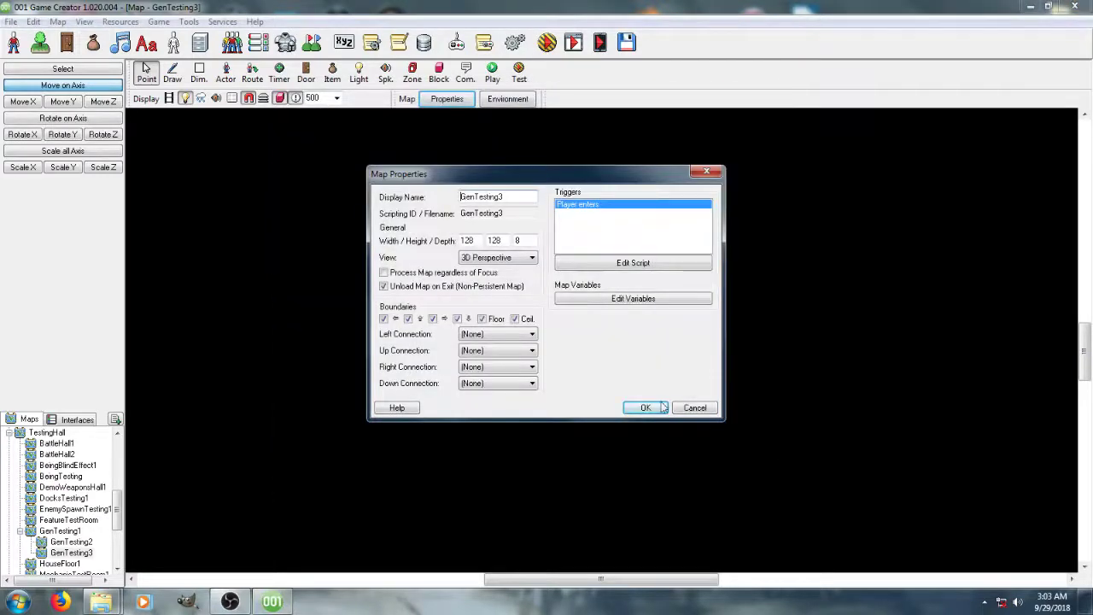
click(664, 407)
Step: Launch a test run of the game in windowed mode with the game debugger, without device emulation
click(549, 45)
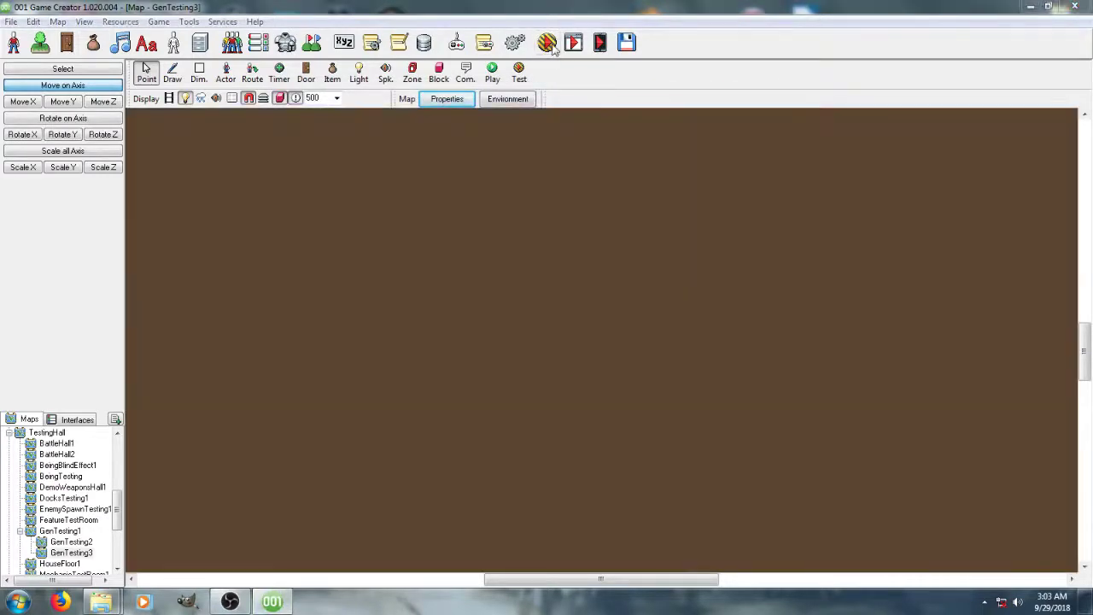
click(492, 346)
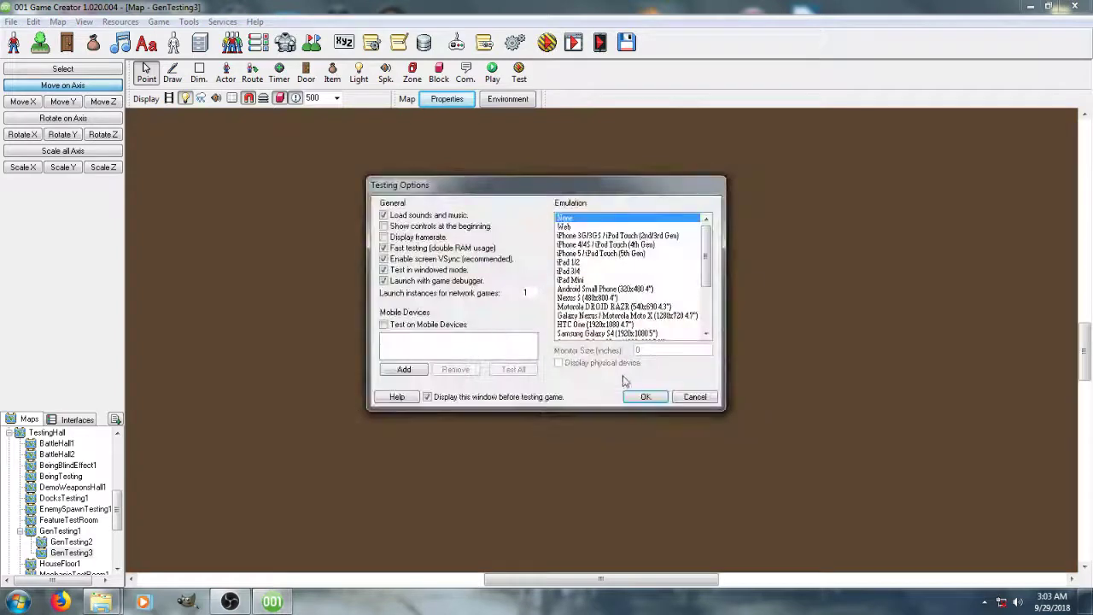
click(645, 399)
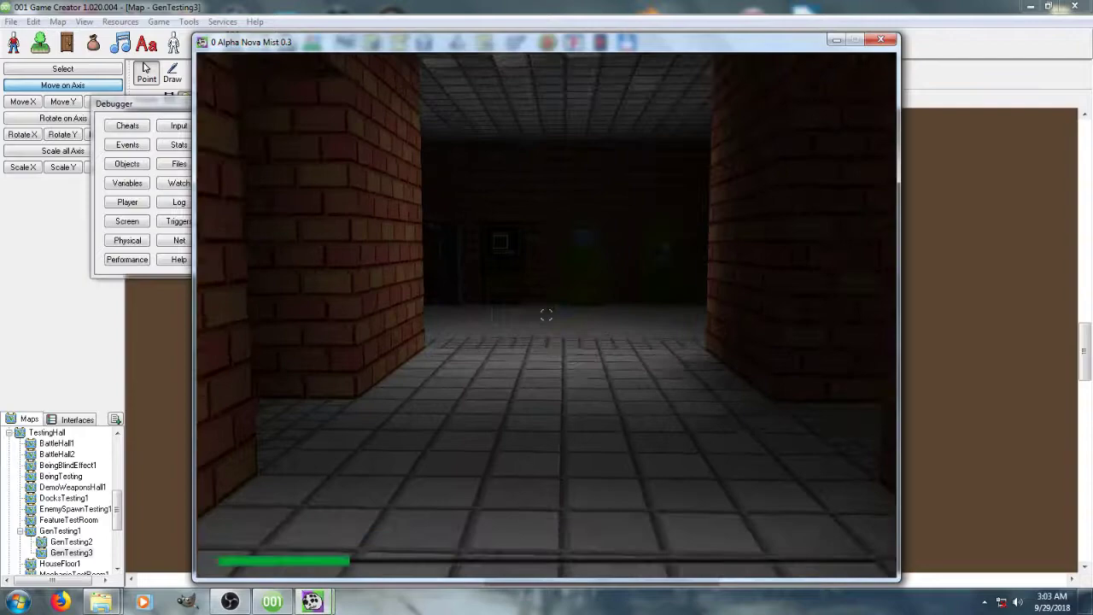
Step: Walk to the computer terminal in the test hall and pick a generation test destination from the Advanced Test Warps choices
key(w)
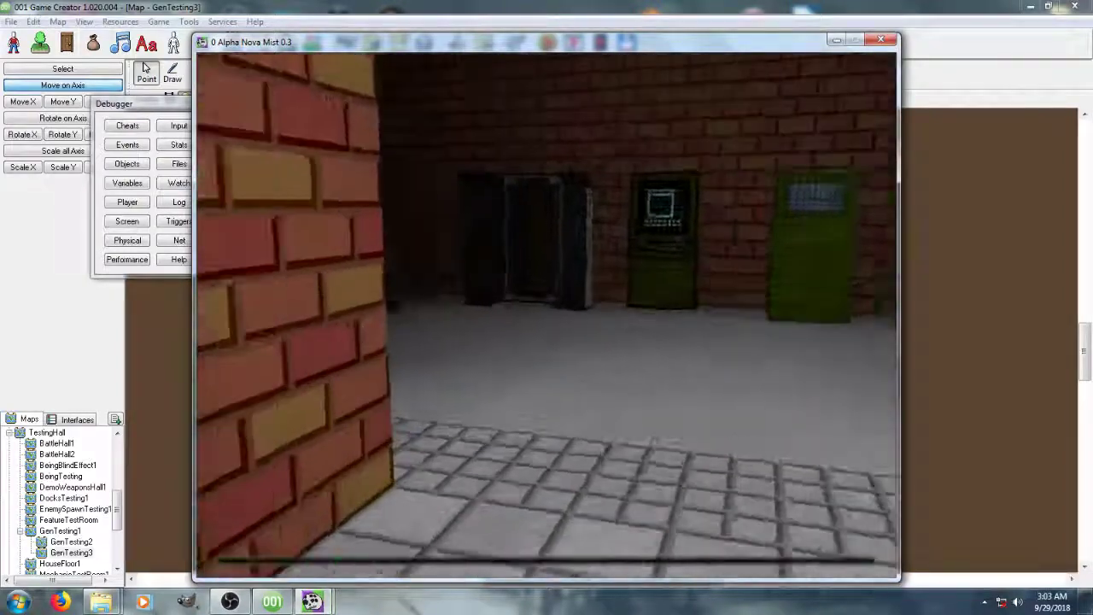
key(w)
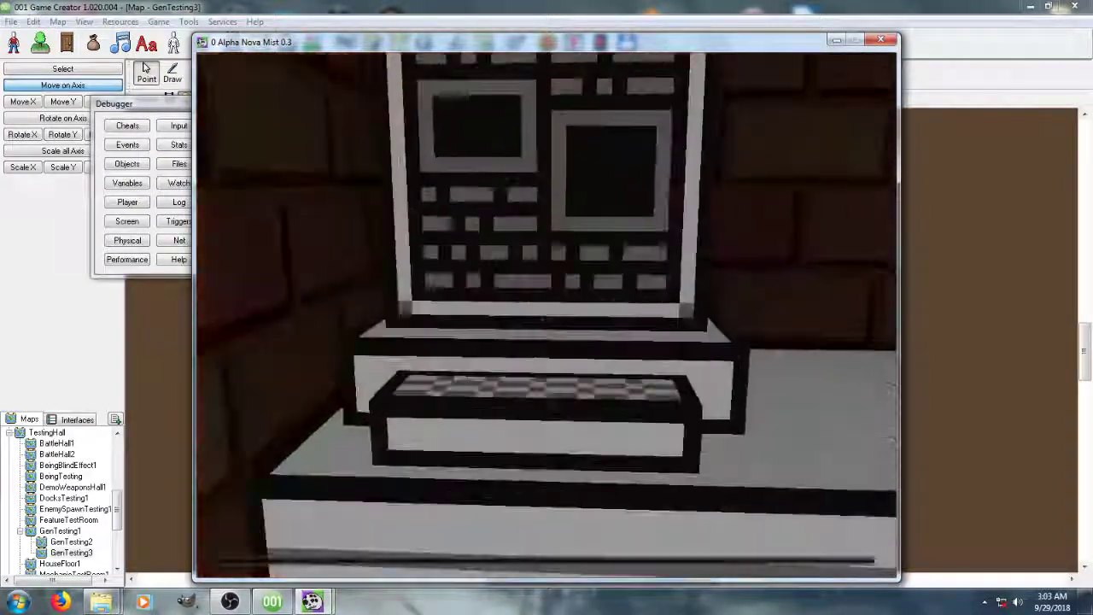
key(e)
key(Down)
key(Down)
key(Down)
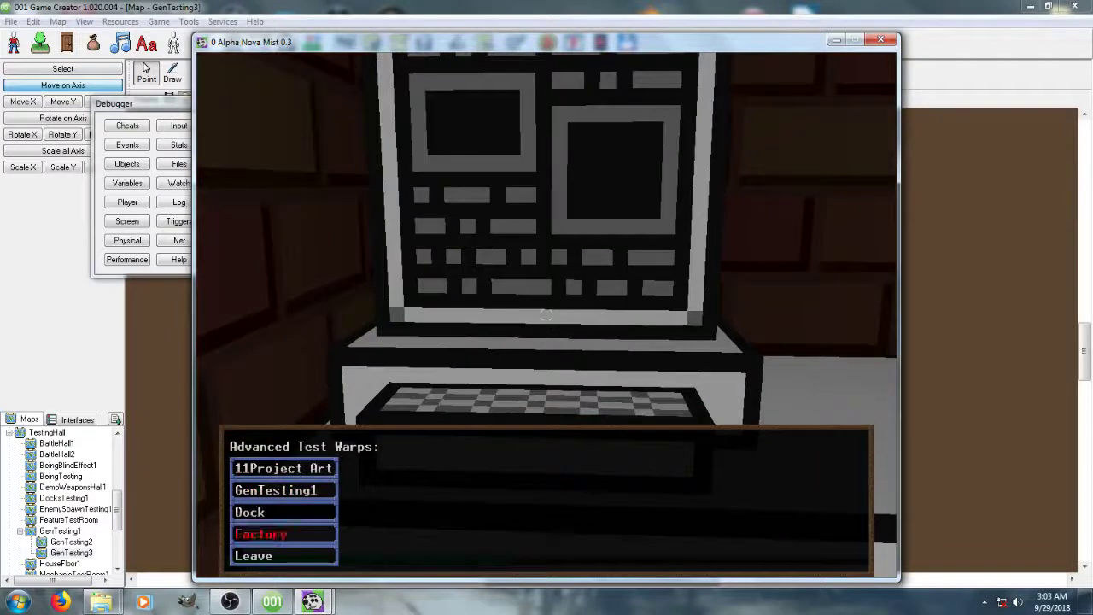
key(Up)
key(Return)
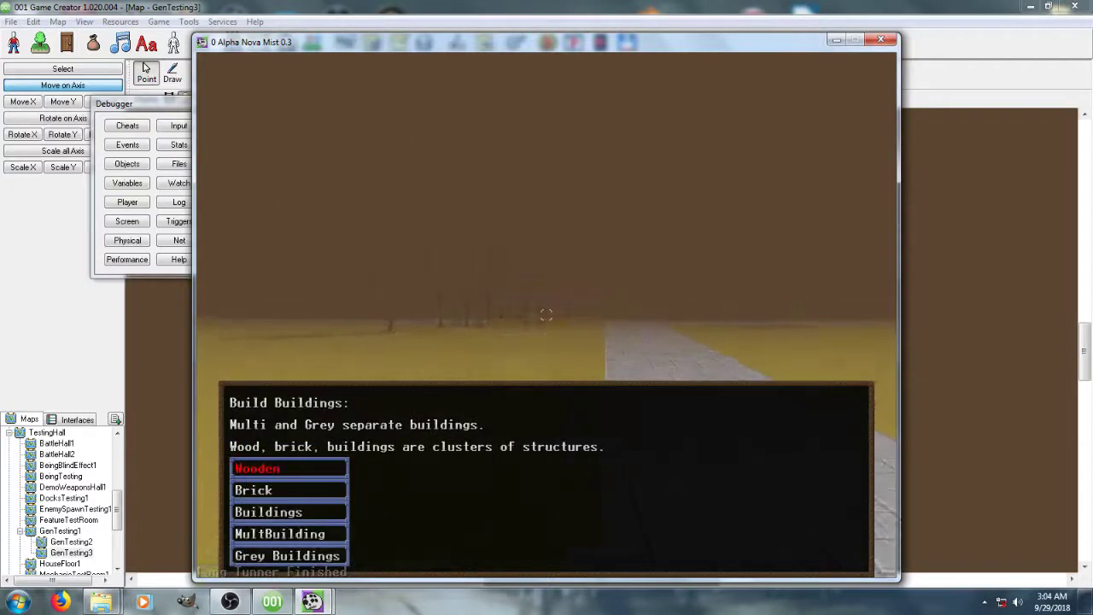
Step: Generate the MultBuilding structures through the Build Buildings choices and dismiss the generation message
key(Down)
key(Down)
key(Down)
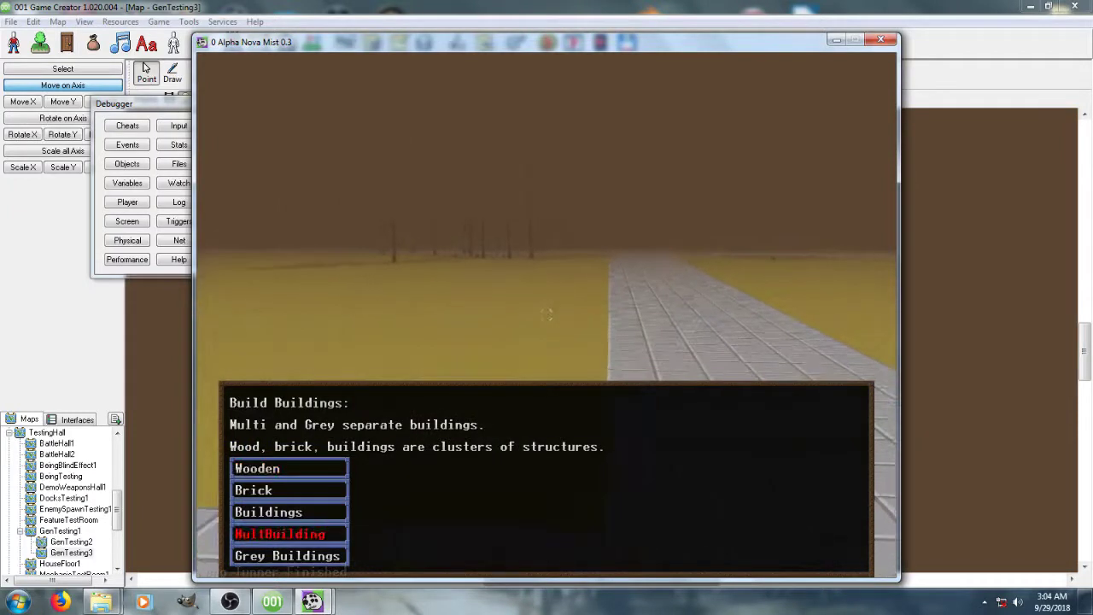
key(Return)
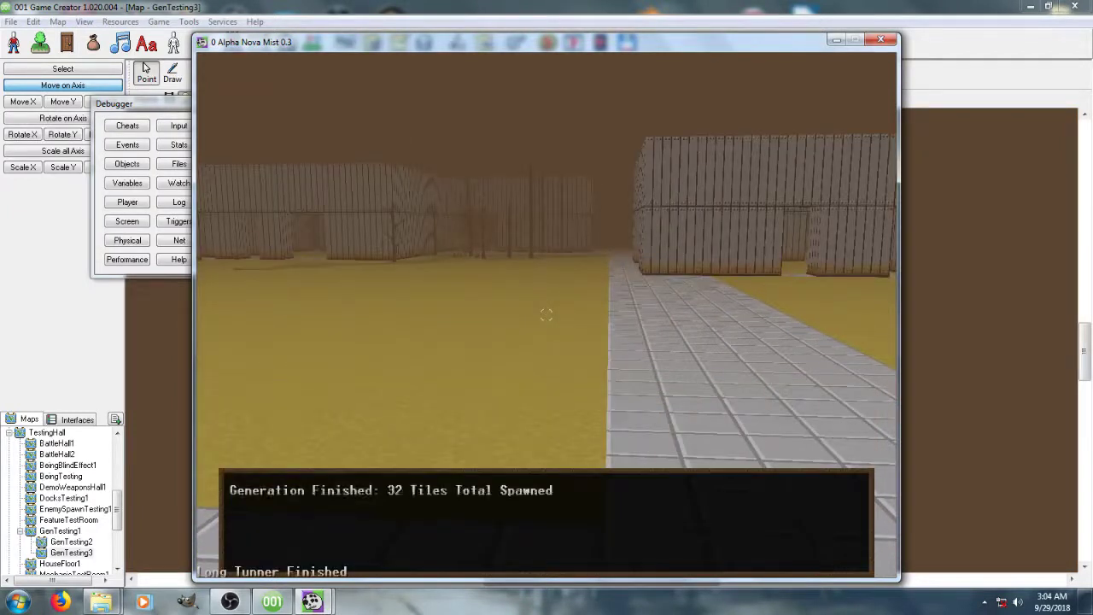
key(Return)
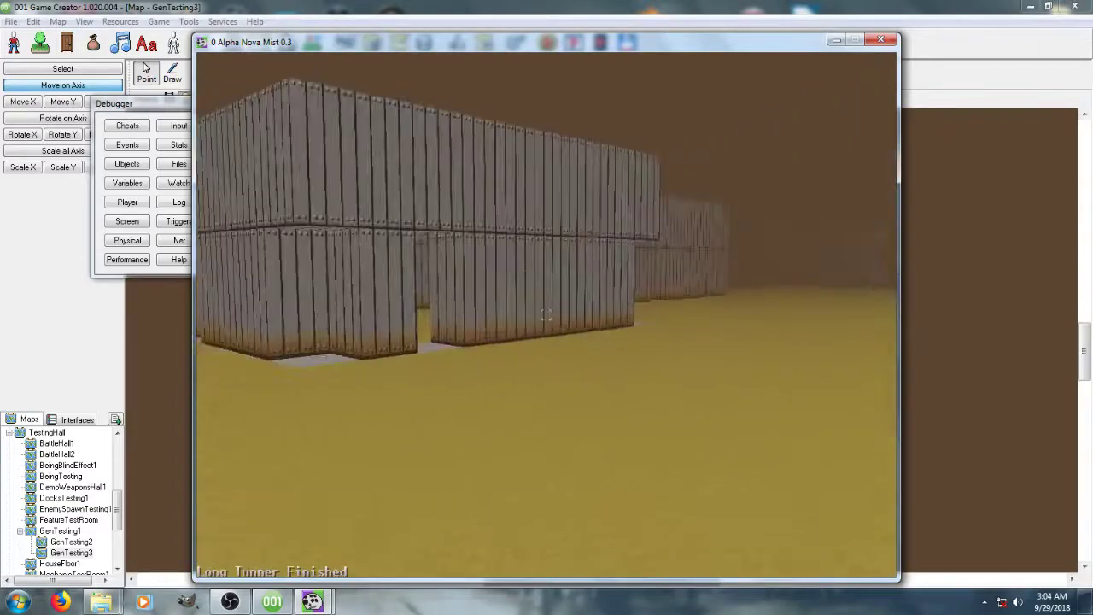
Step: Explore the generated map on foot, inspecting the metal-walled buildings, their doorways, the paved paths and the vegetation
key(w)
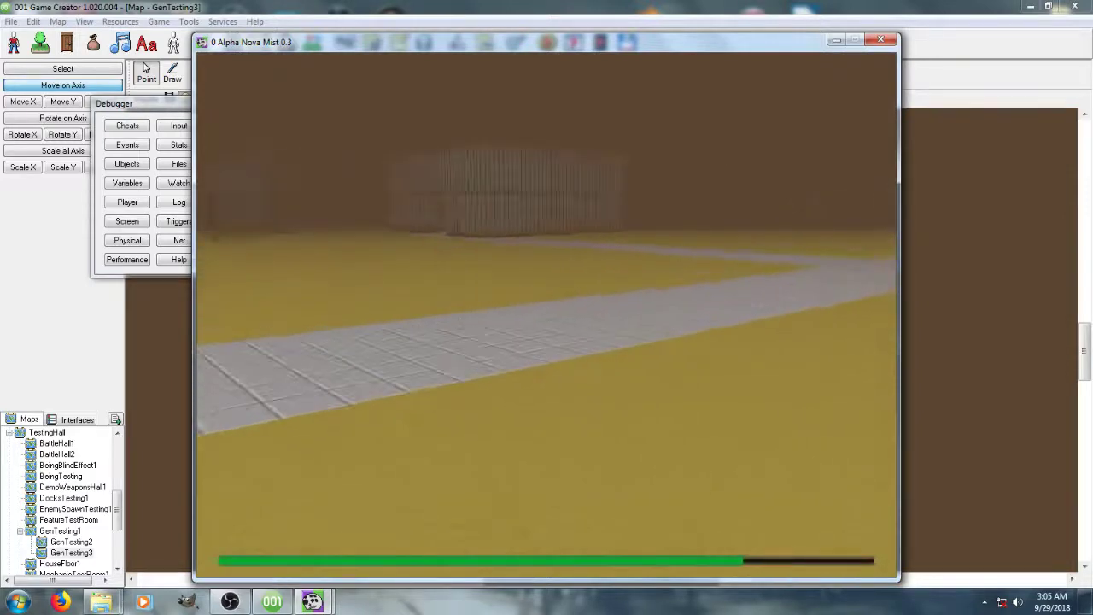
key(w)
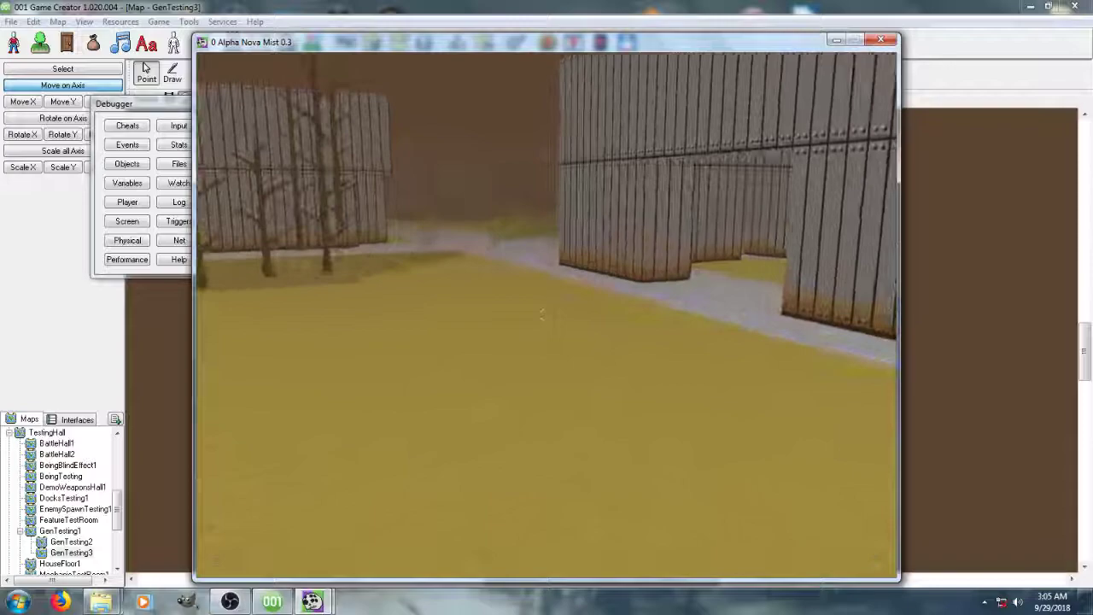
key(w)
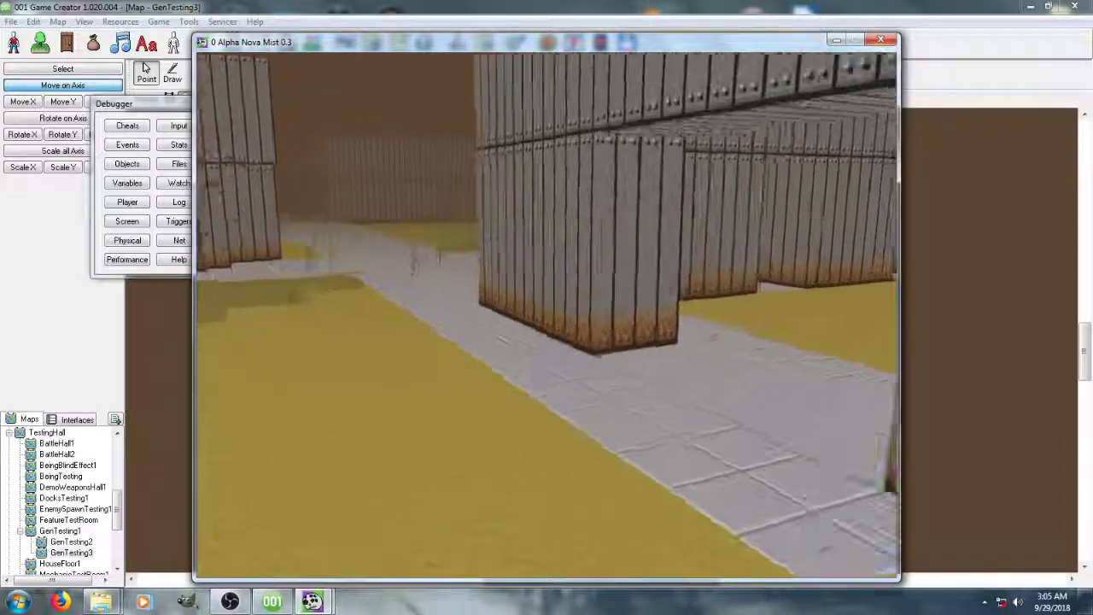
key(w)
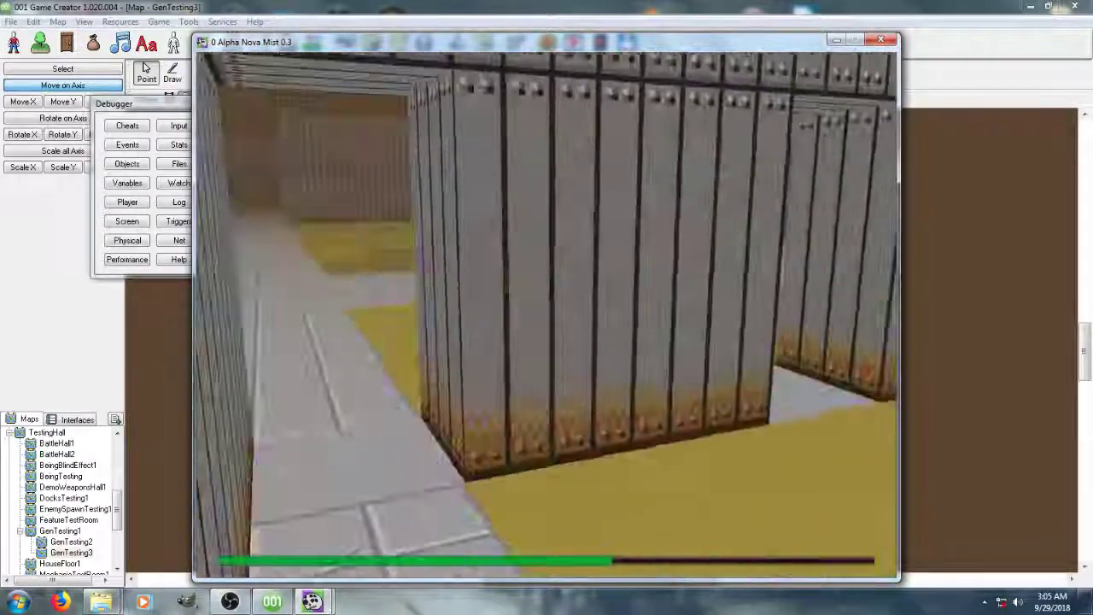
key(w)
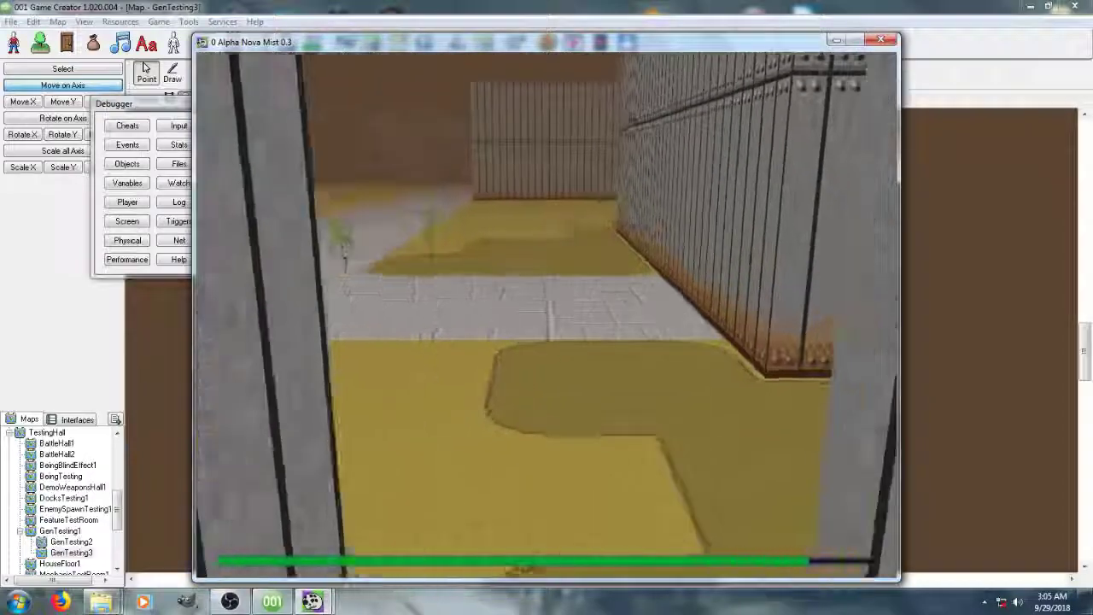
key(w)
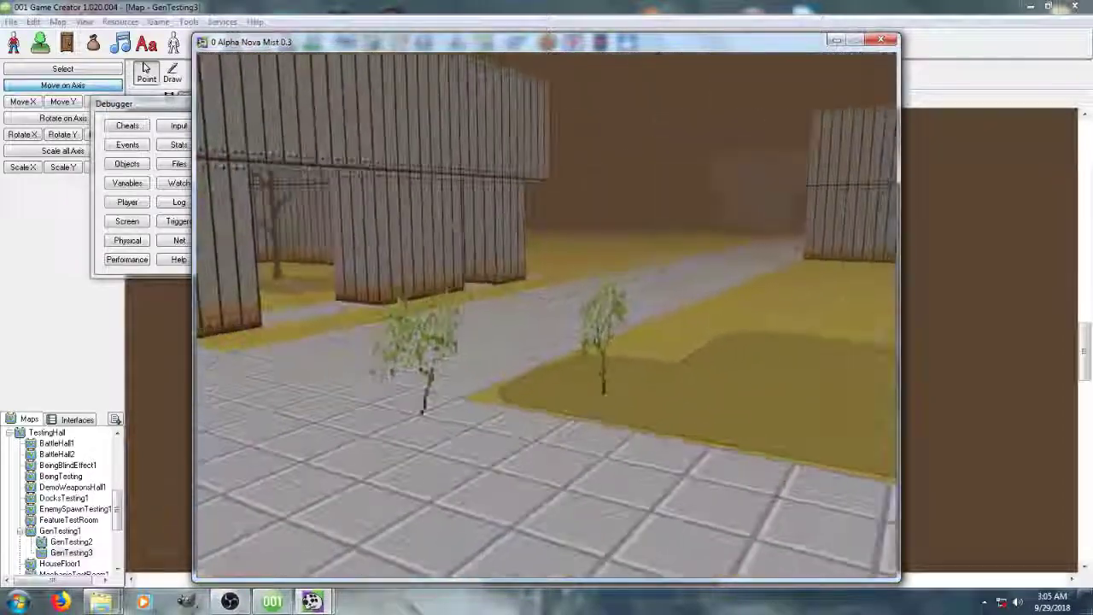
key(w)
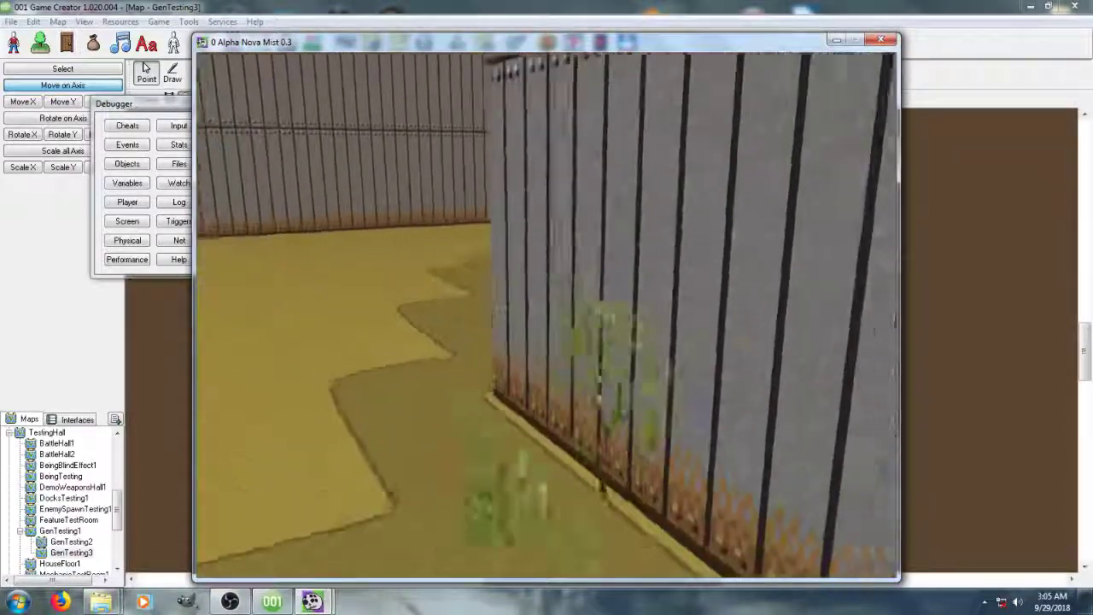
key(w)
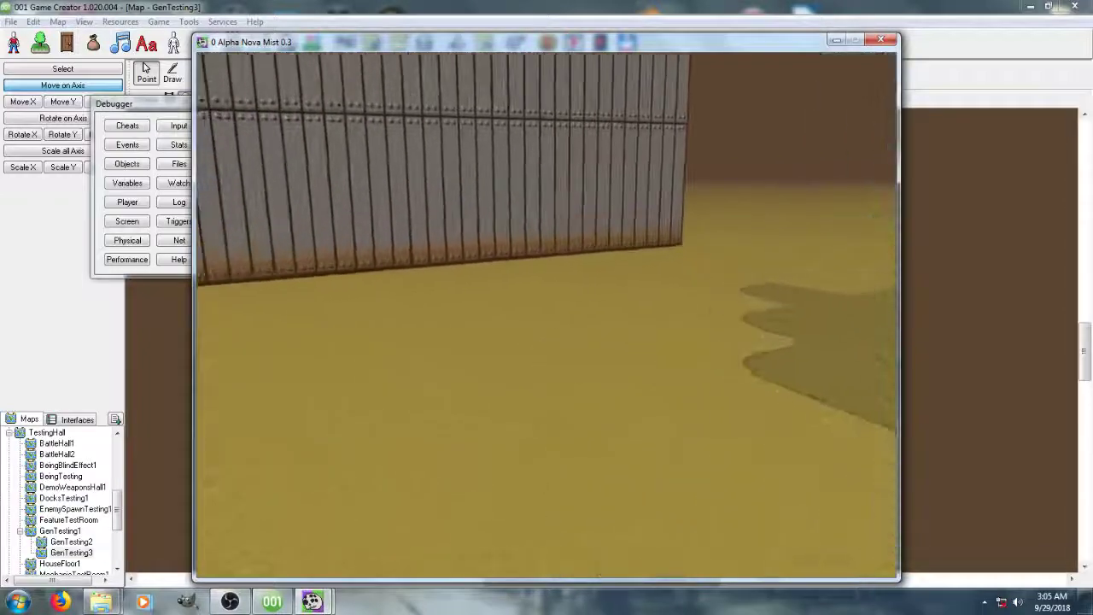
key(w)
key(shift+w)
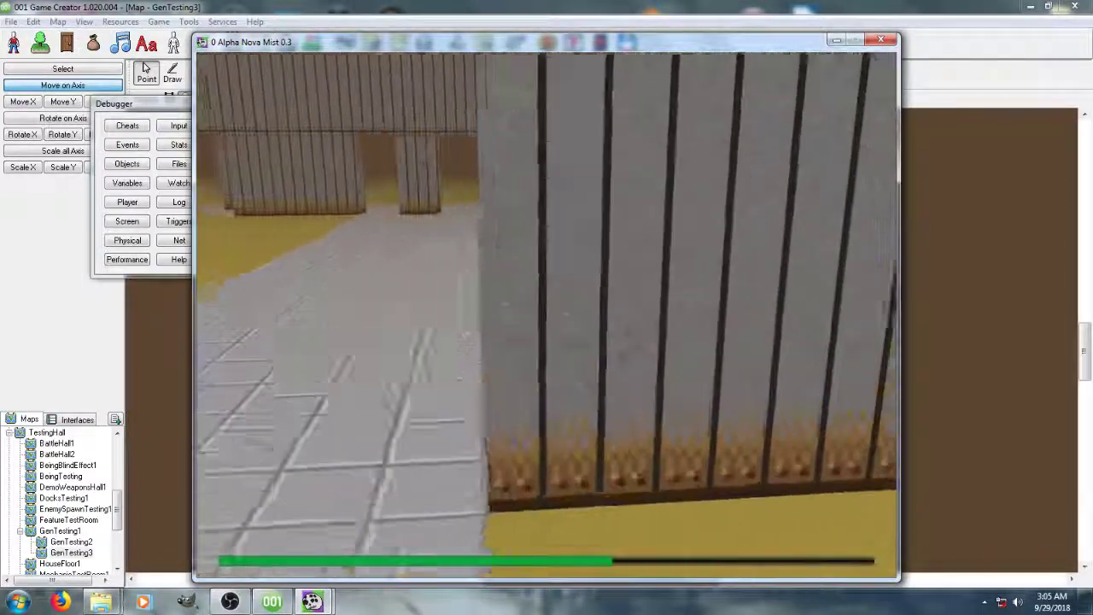
key(shift+w)
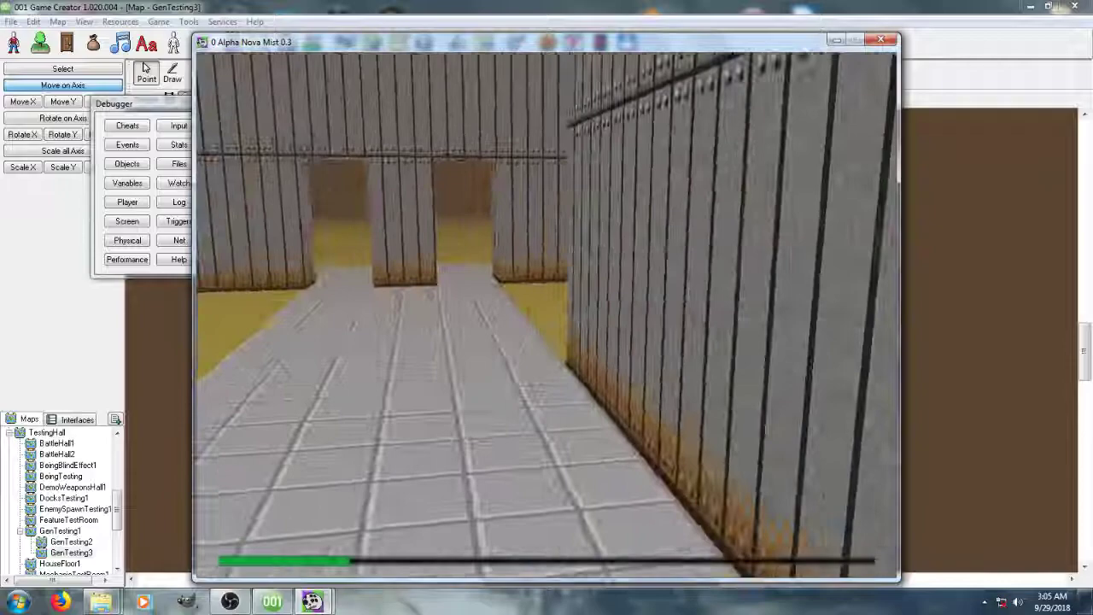
key(shift+w)
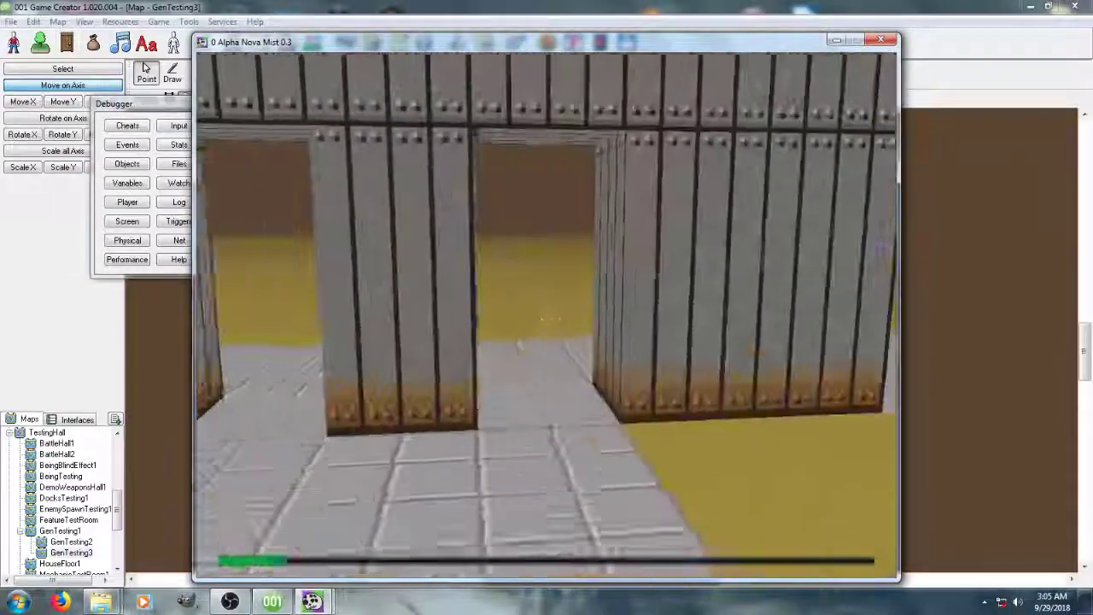
key(w)
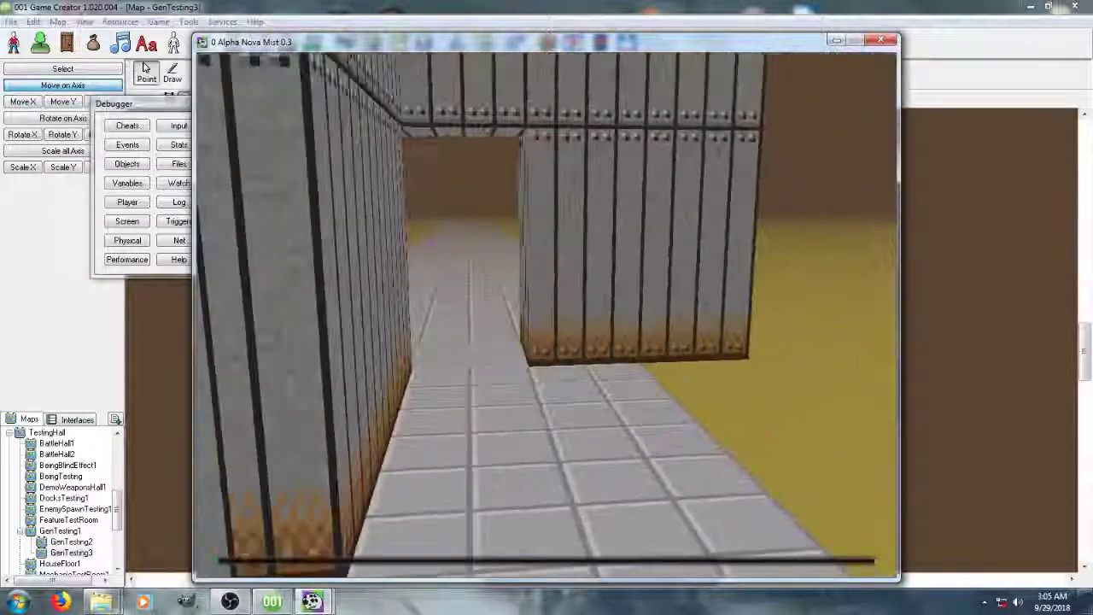
key(w)
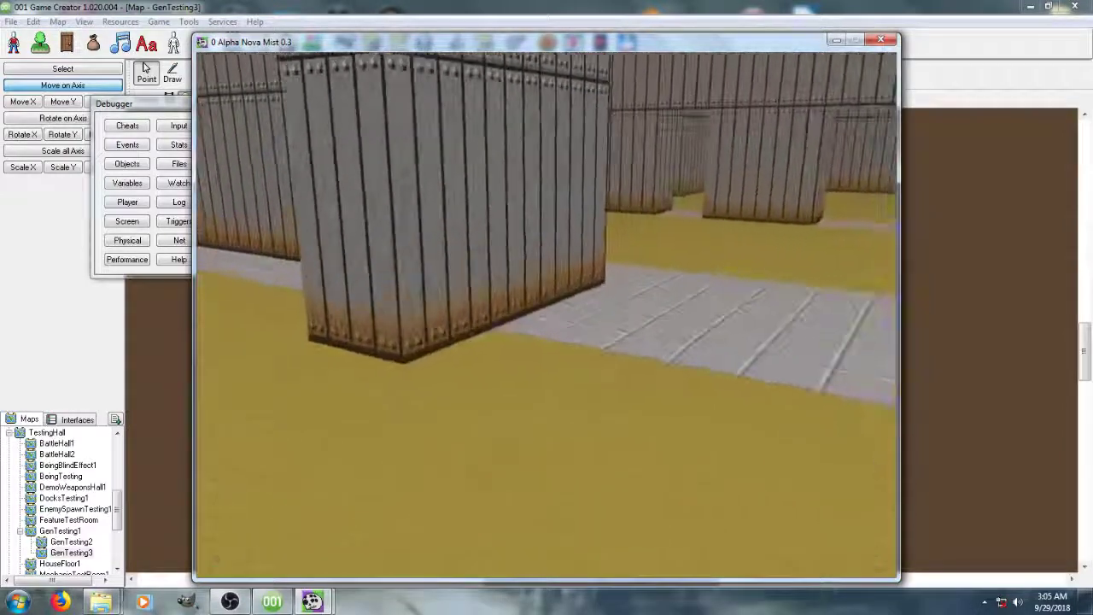
key(w)
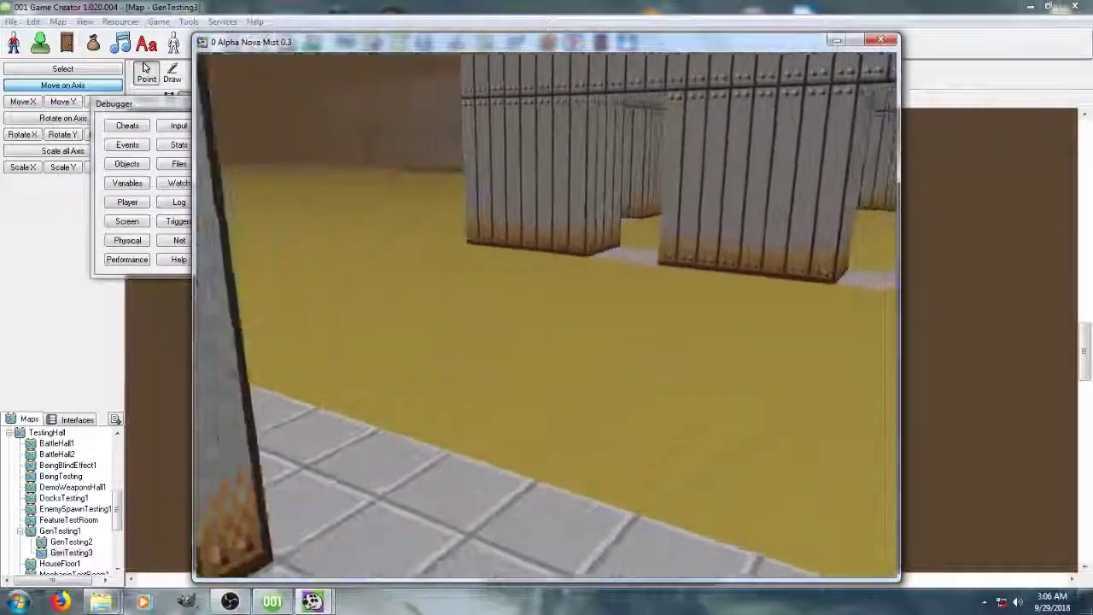
Step: Run past the generated metal buildings and through the planted gap between them to the paved path, checking doorways, walls and tree placement
key(w)
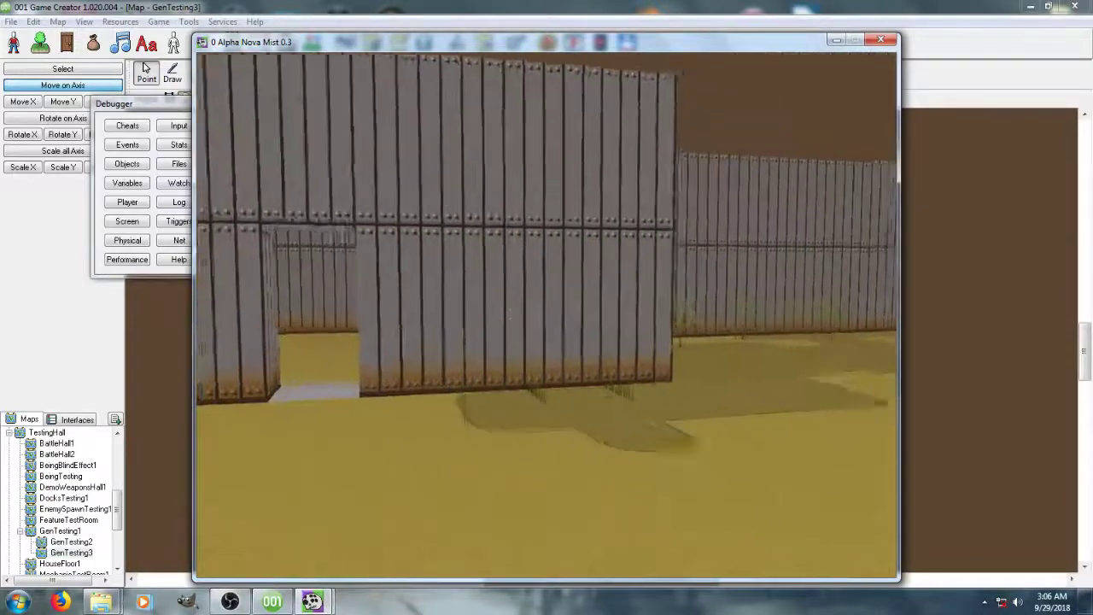
key(shift+w)
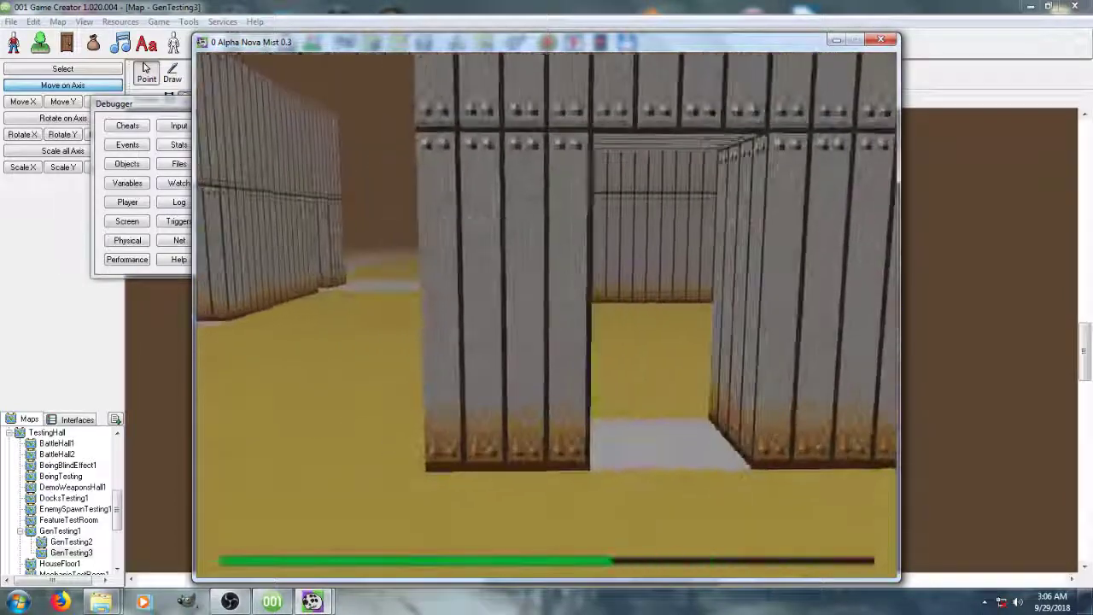
key(shift+w)
key(shift+w)
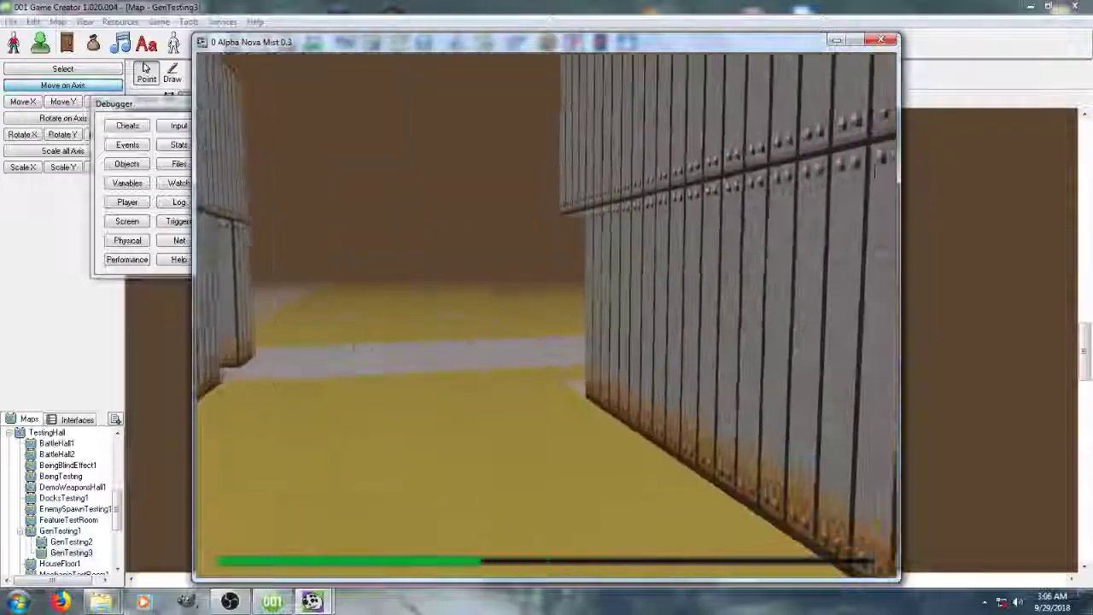
key(w)
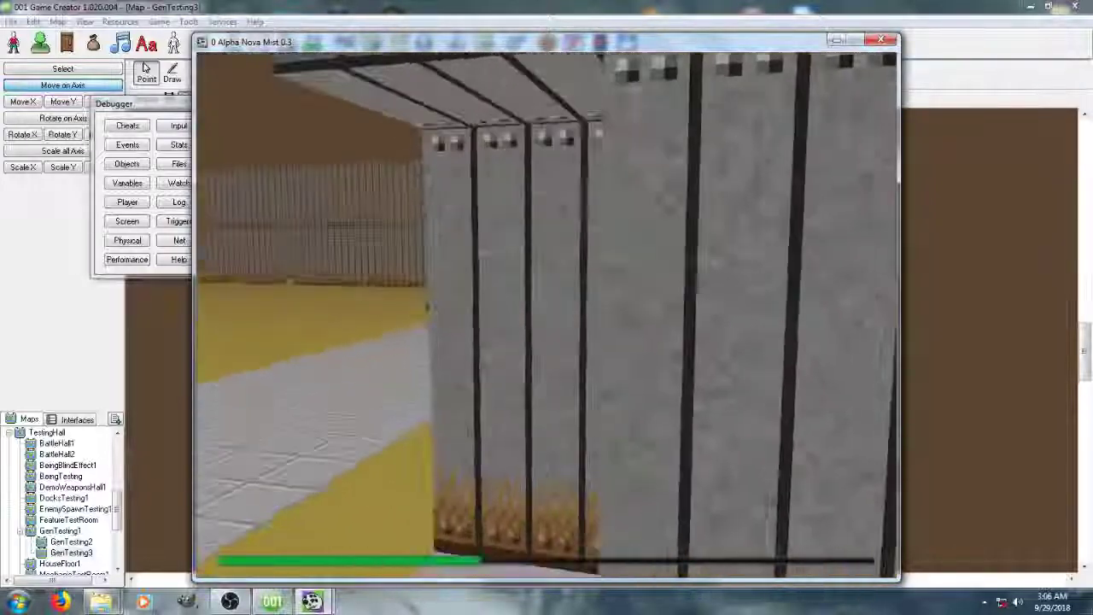
key(shift+w)
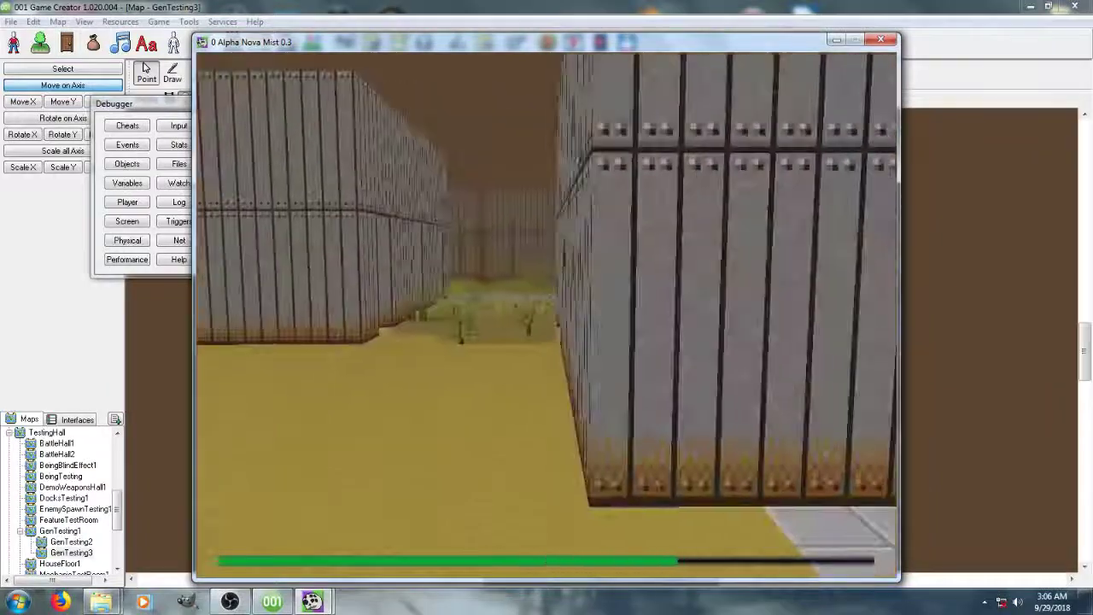
key(w)
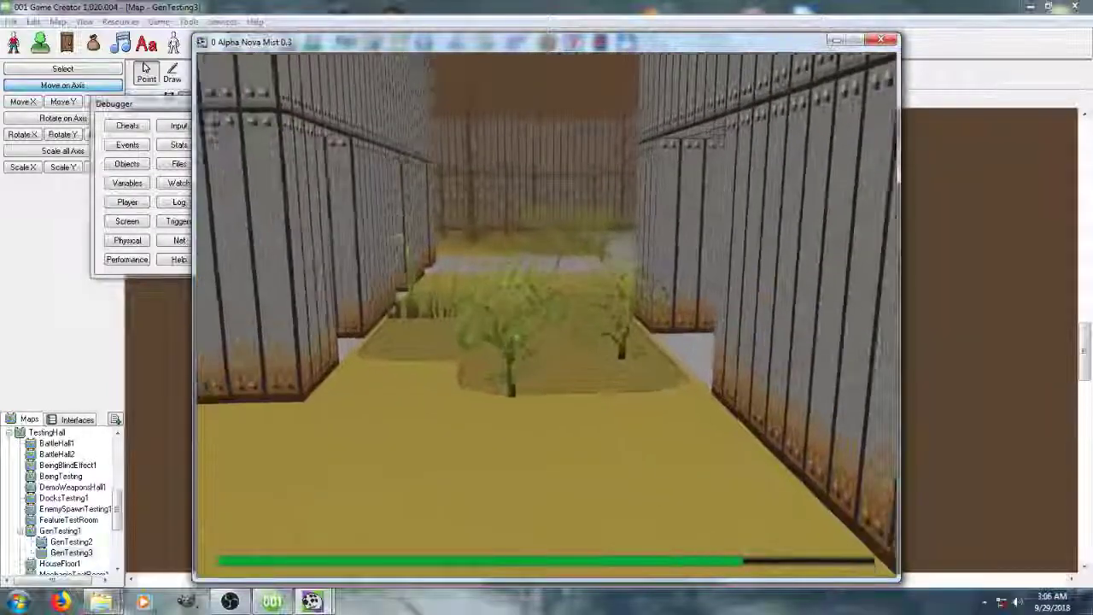
key(w)
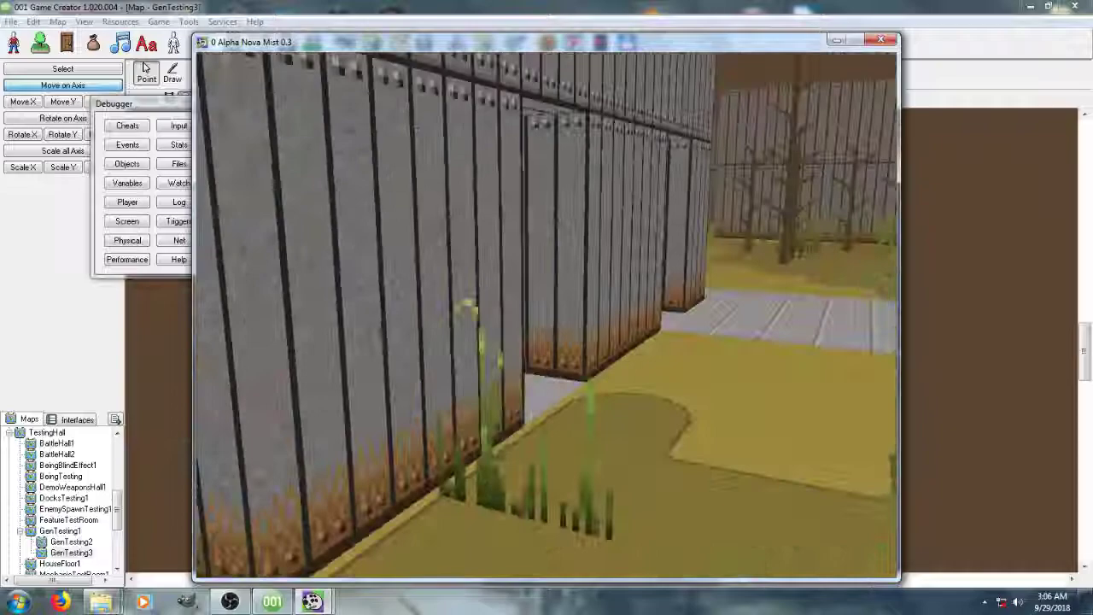
key(w)
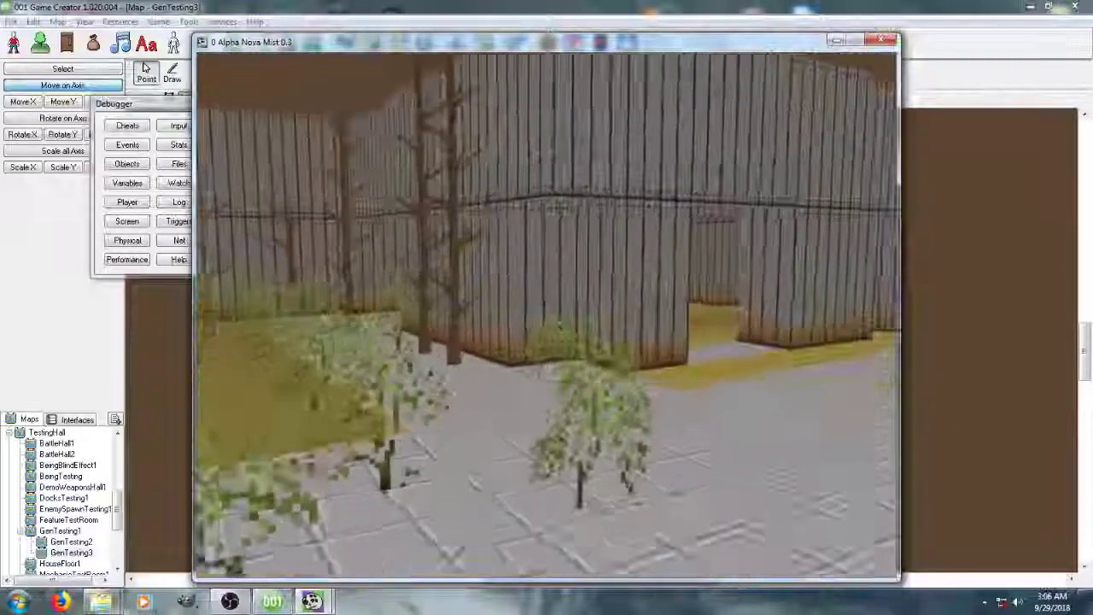
key(Right)
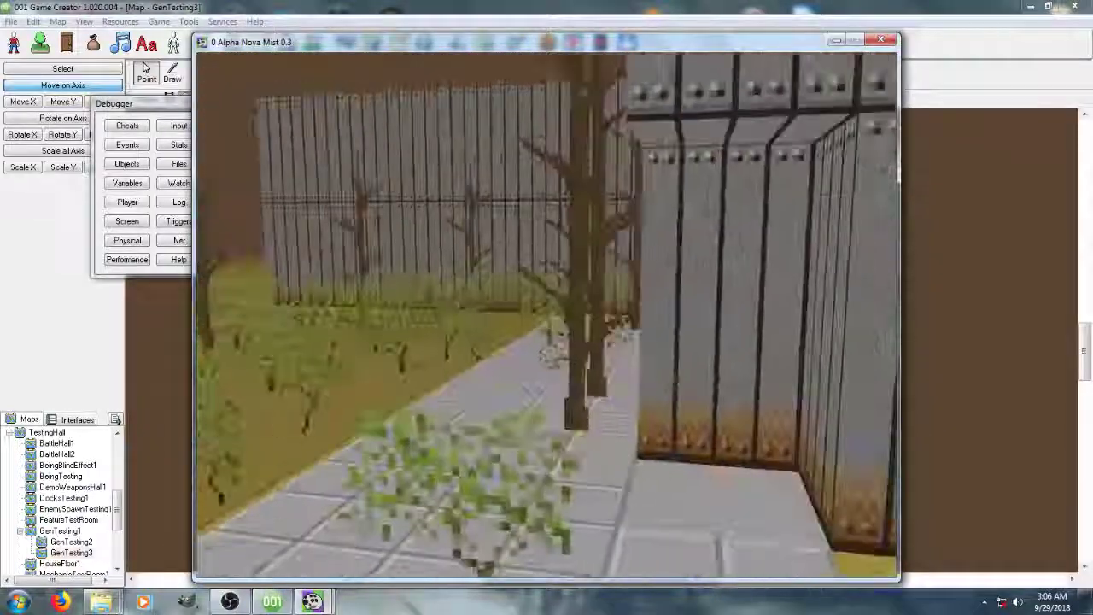